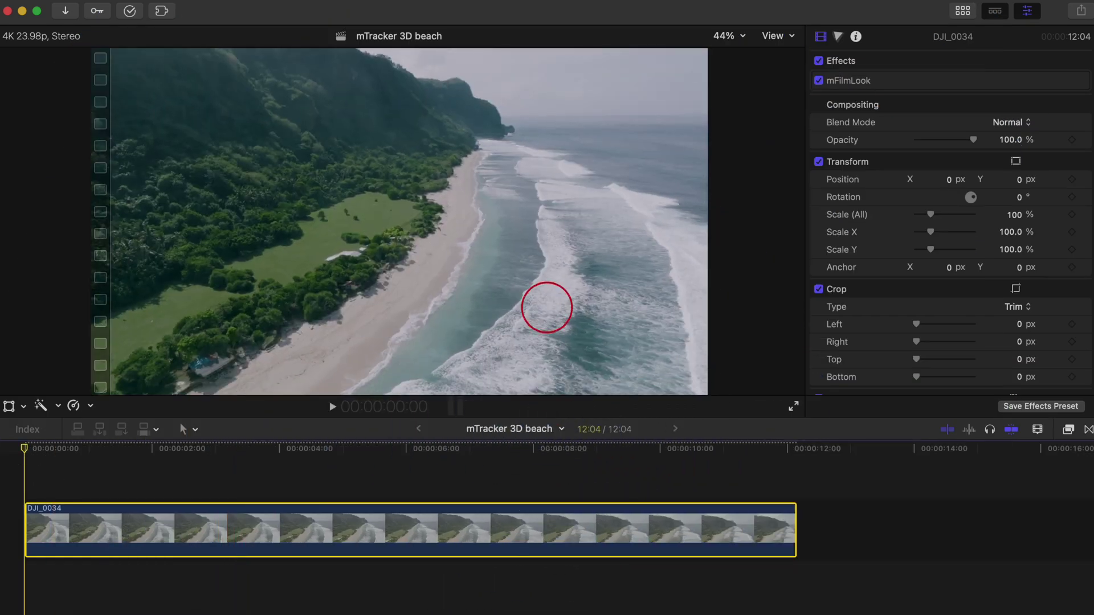
Step: Open the Effects browser beside the DJI_0034 drone clip in the timeline
left_click(1069, 431)
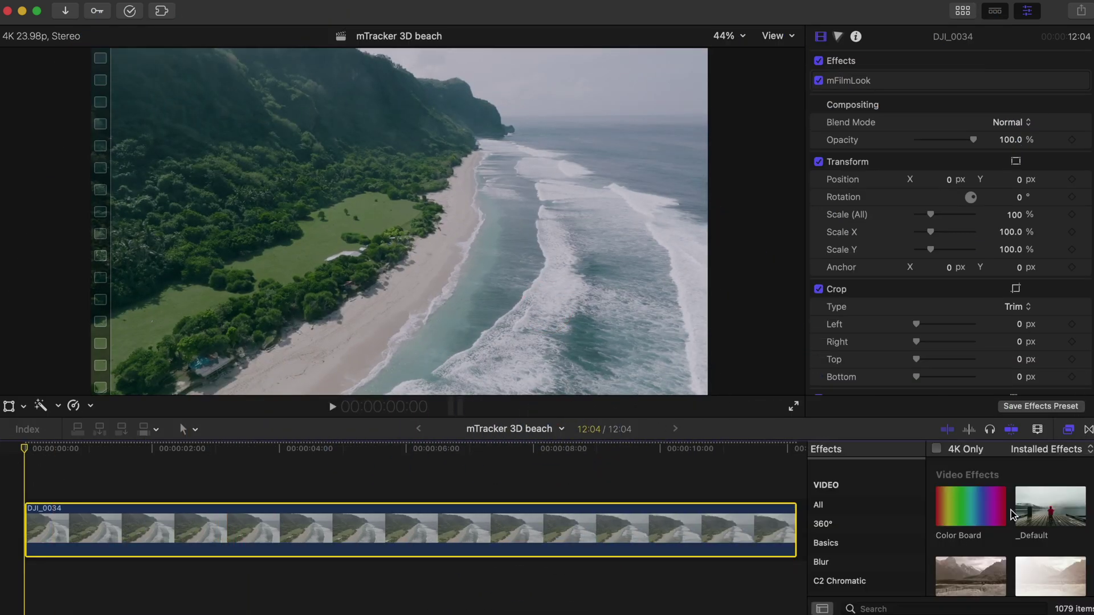
Step: Find mTracker 3D with an 'mtra' search, apply it to DJI_0034, and track its motion
left_click(928, 609)
type("mtra")
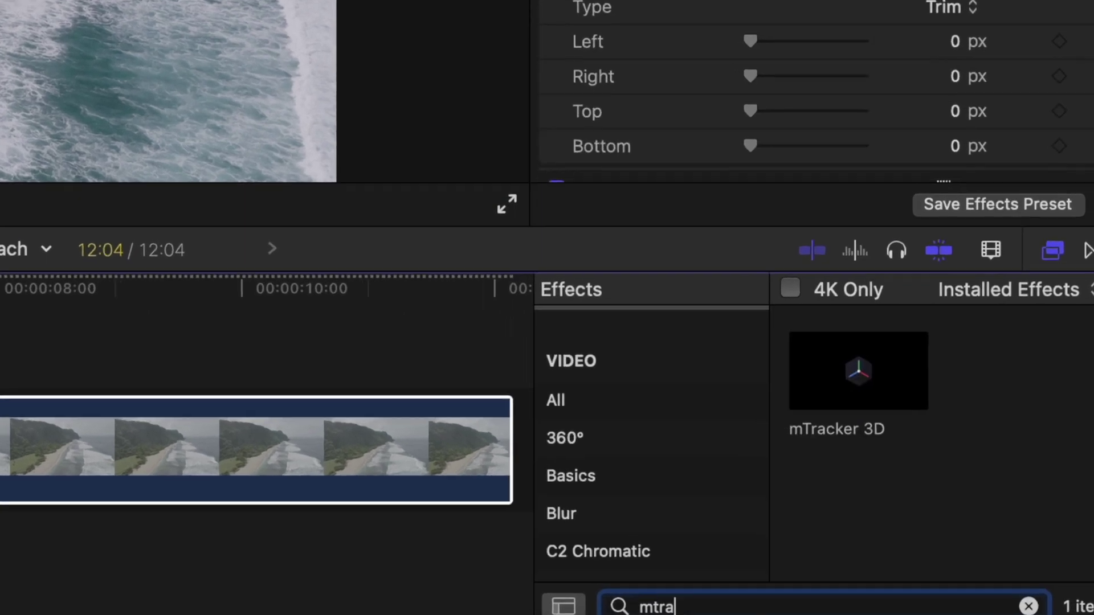
double_click(889, 367)
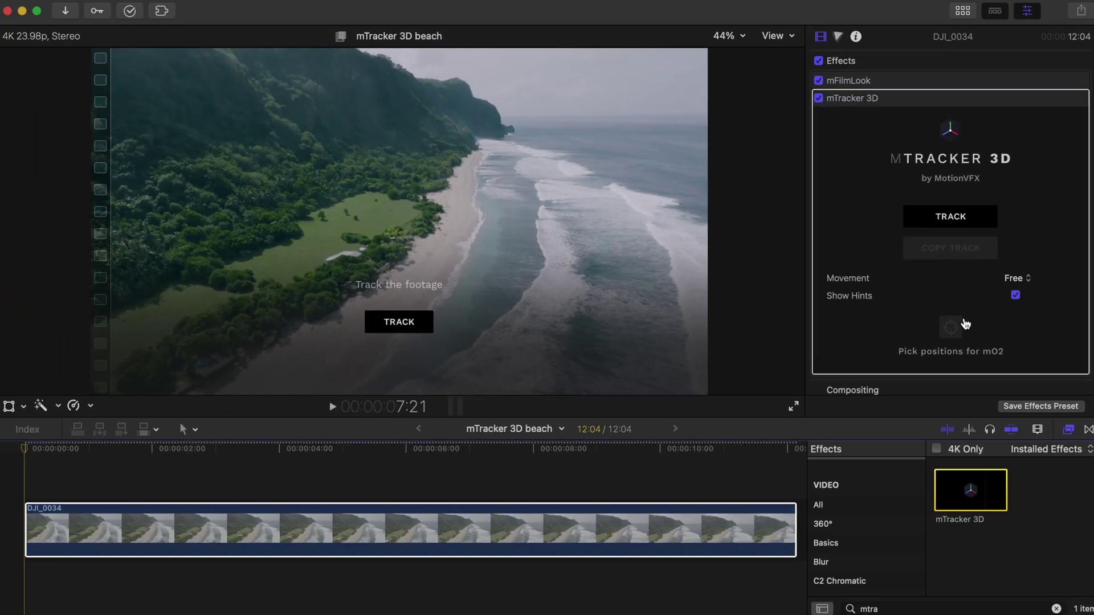
left_click(952, 220)
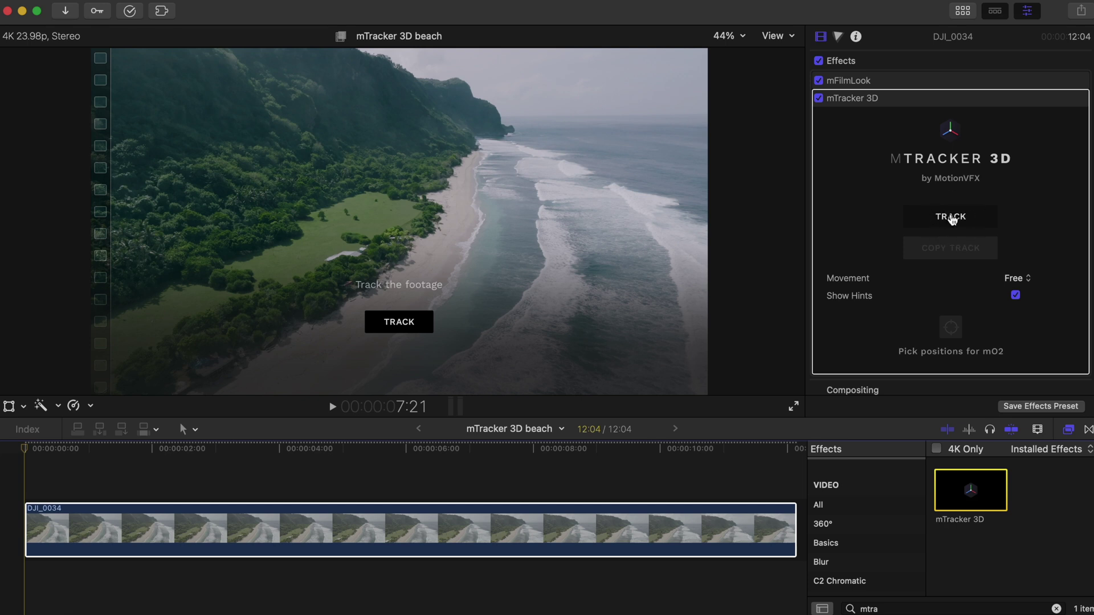
left_click(402, 325)
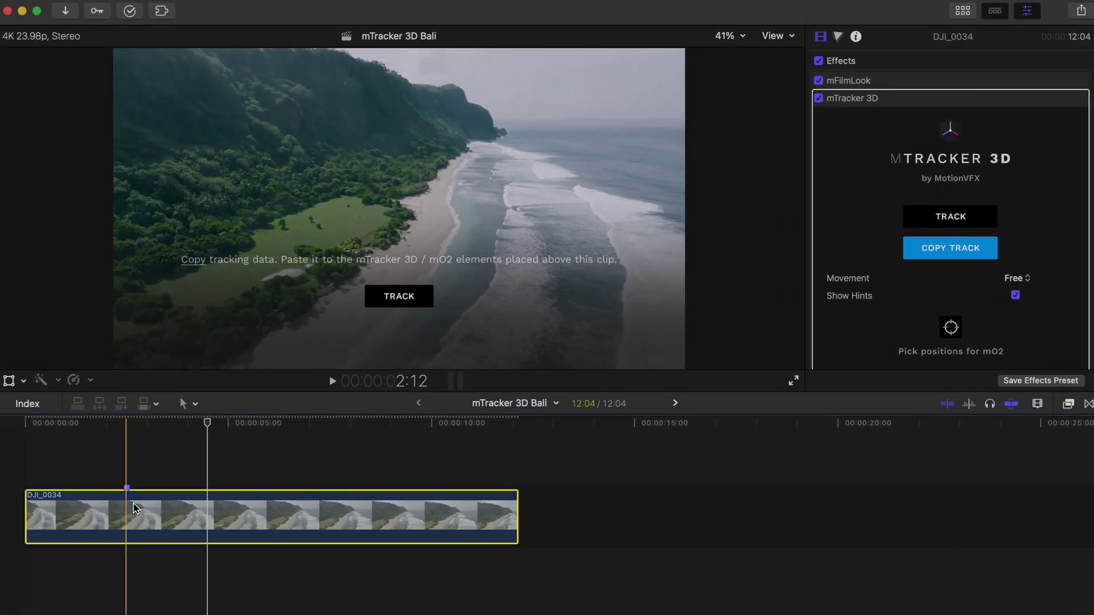
Step: Copy DJI_0034's tracking data at about two seconds and open the Titles and Generators browser
left_click(128, 424)
left_click(935, 252)
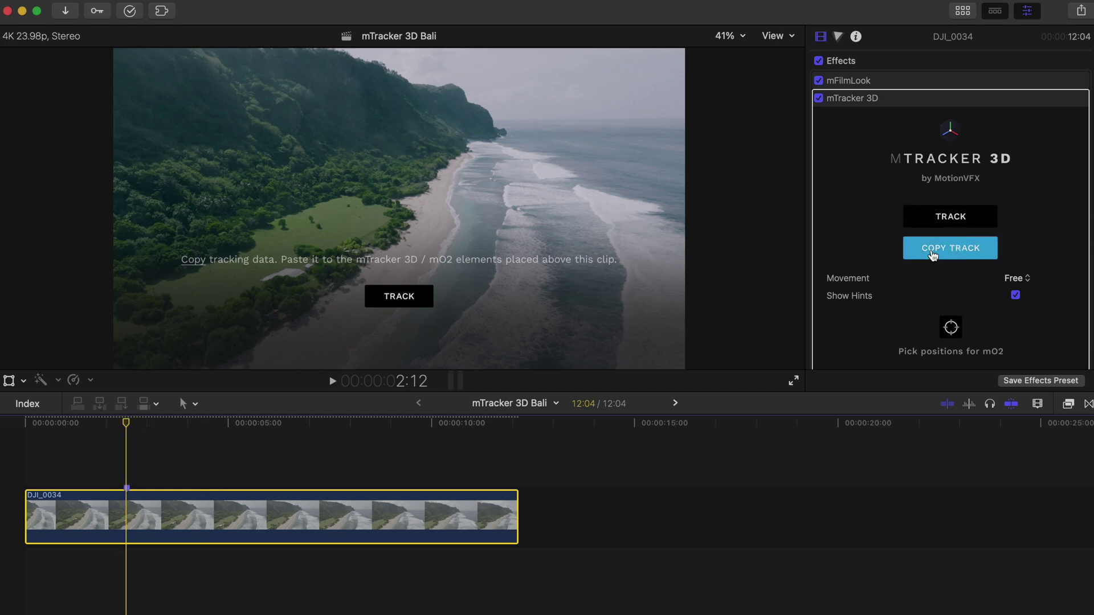
key("alt+super+1")
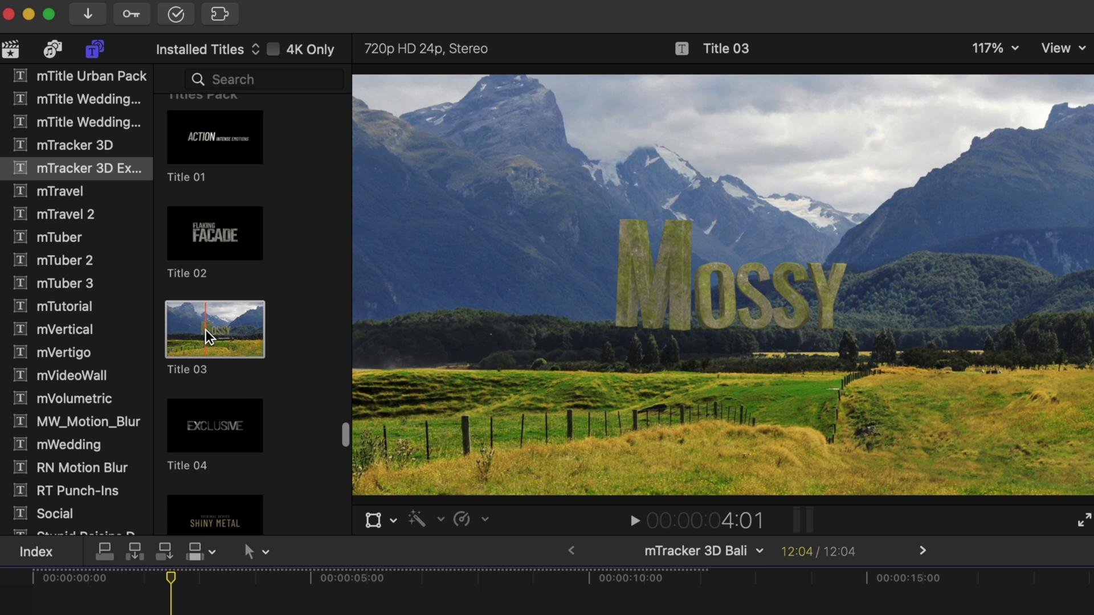
Step: Place Title 03 'Mossy' above DJI_0034, extend it to 12:04, and paste the tracking data
left_click_drag(205, 329, 34, 491)
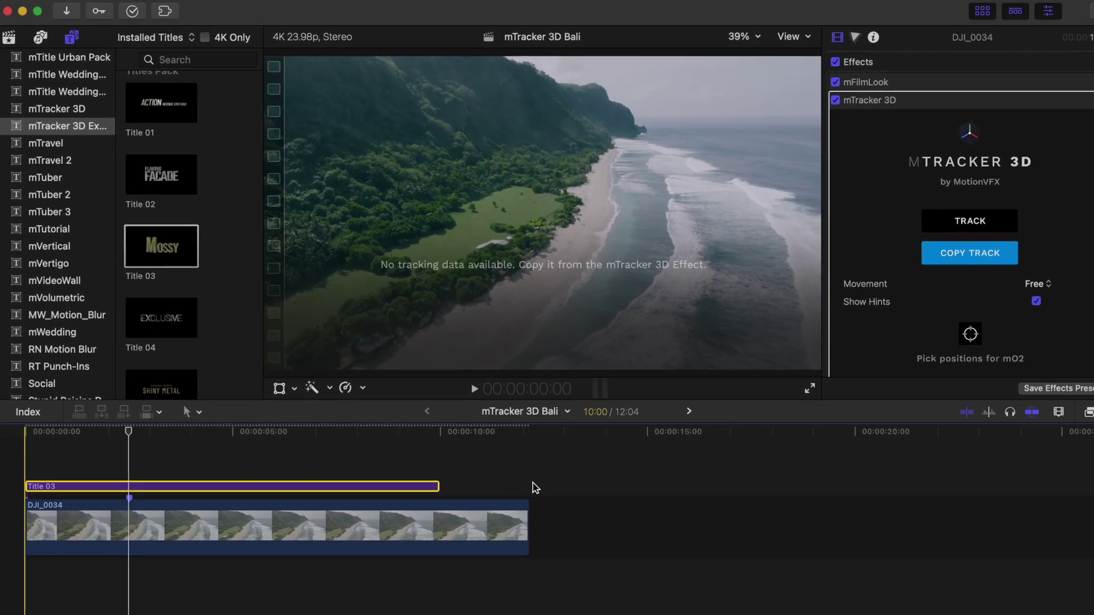
left_click_drag(440, 490, 532, 490)
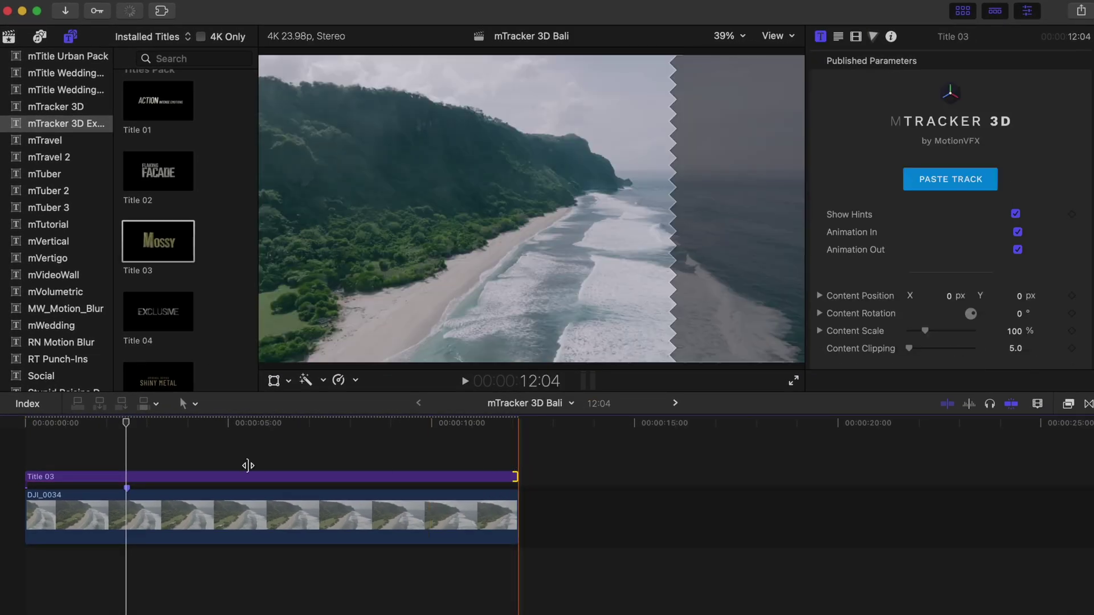
left_click(129, 477)
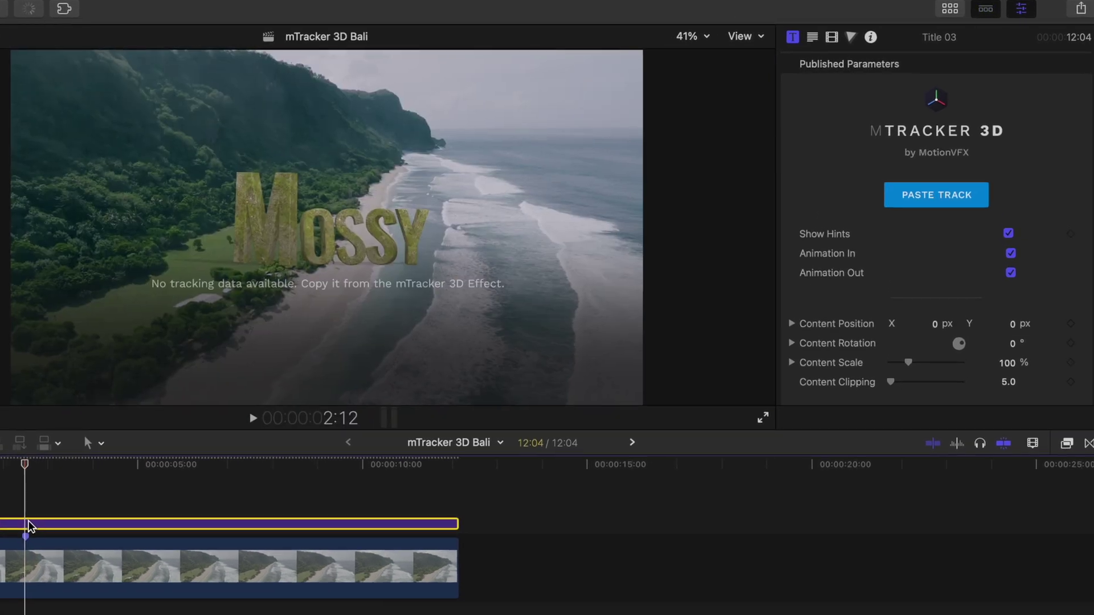
left_click(937, 202)
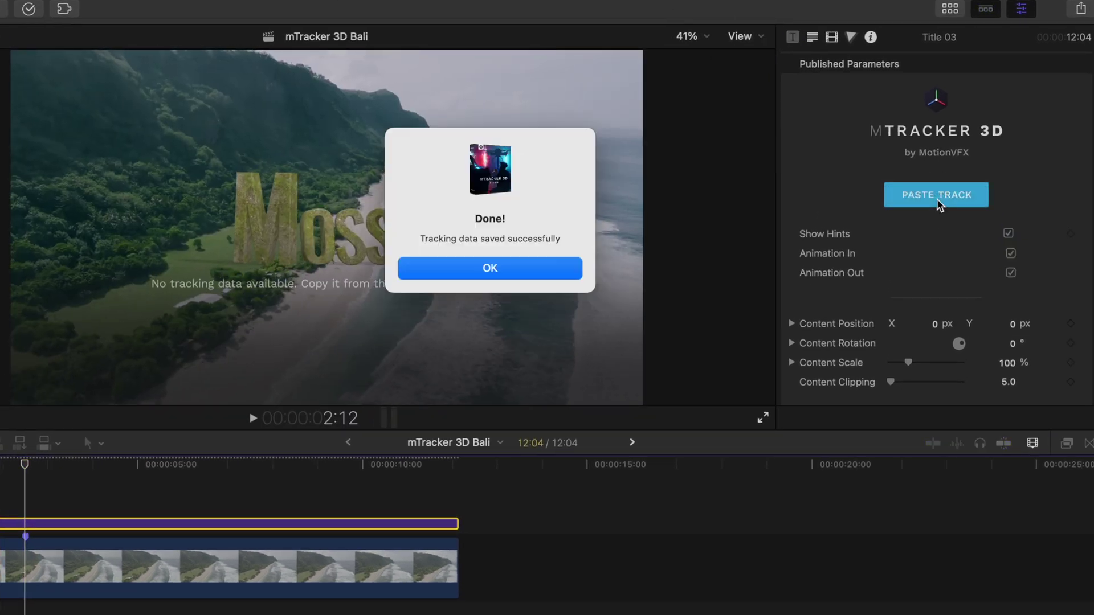
left_click(498, 268)
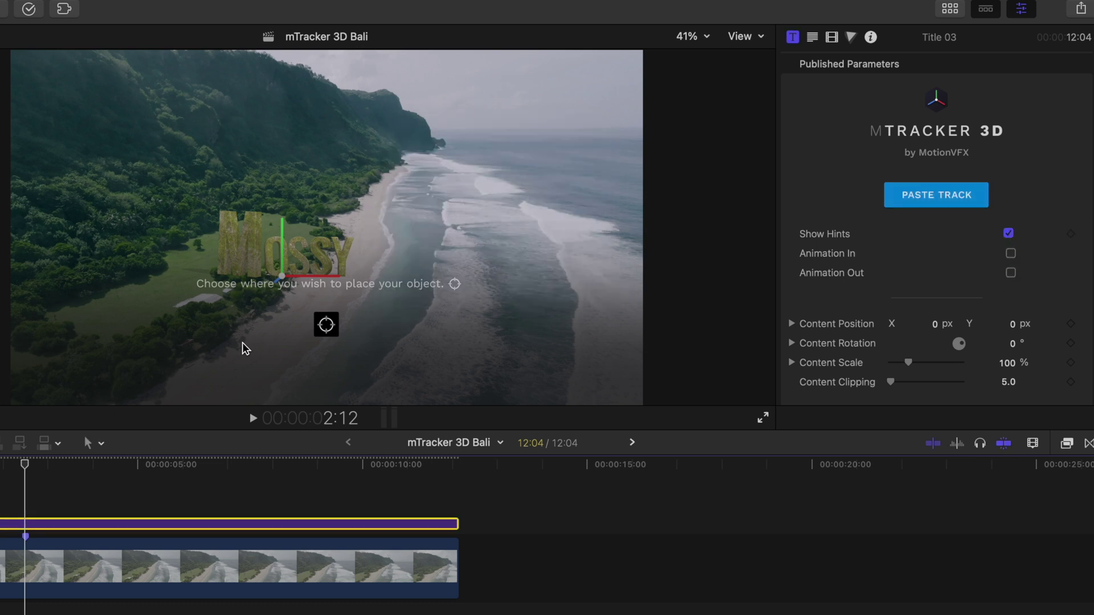
Step: Use the pick-position target to anchor the Mossy title on the grass left of the beach
left_click(326, 324)
left_click(140, 301)
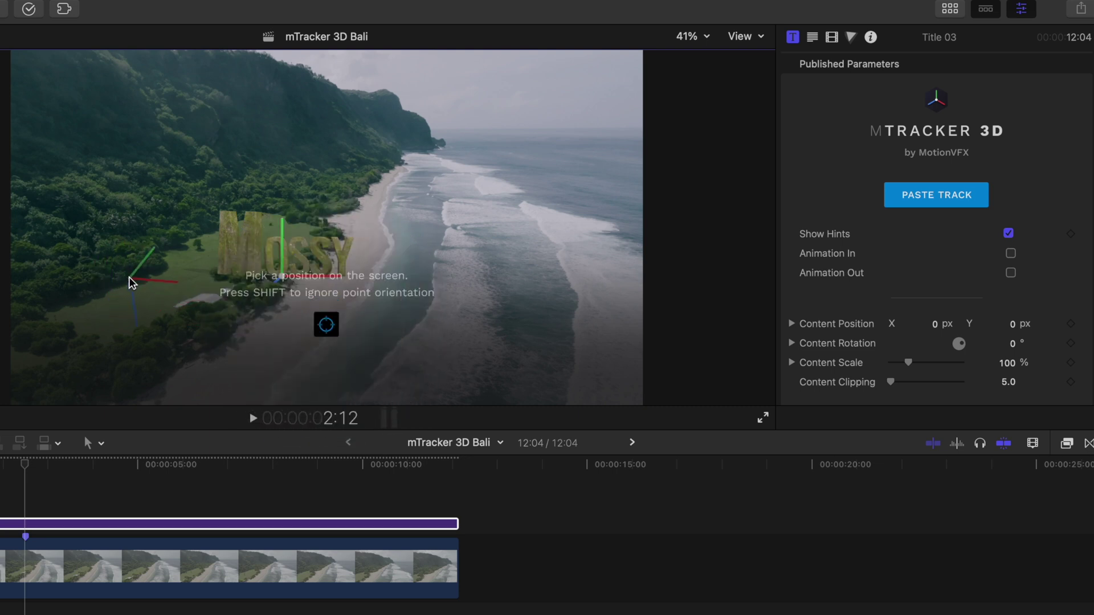
left_click(132, 287)
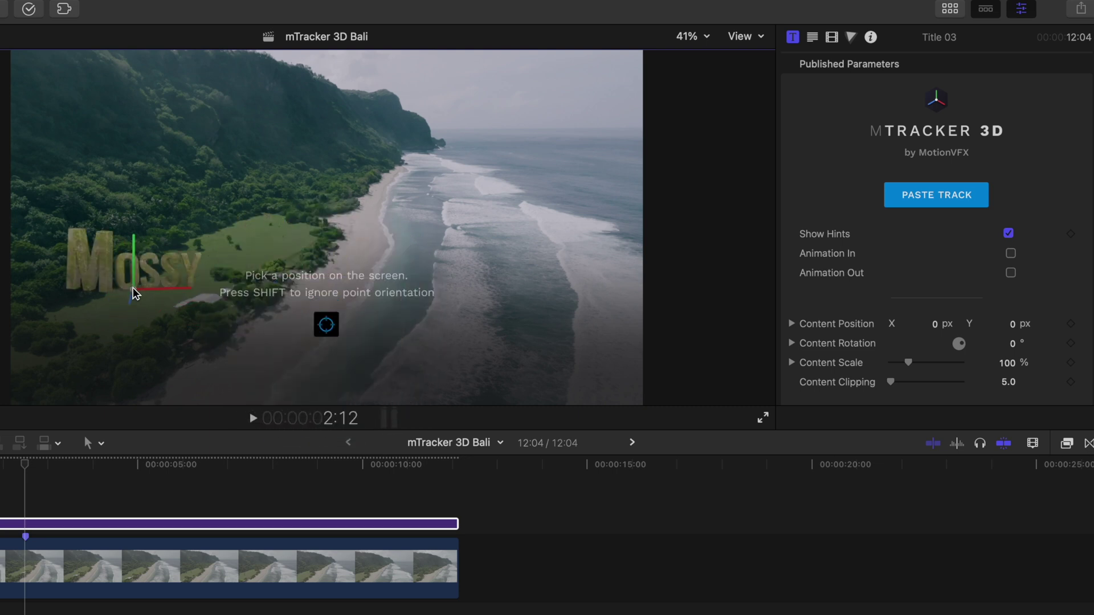
scroll(1030, 295, "down", 2)
scroll(1031, 295, "down", 5)
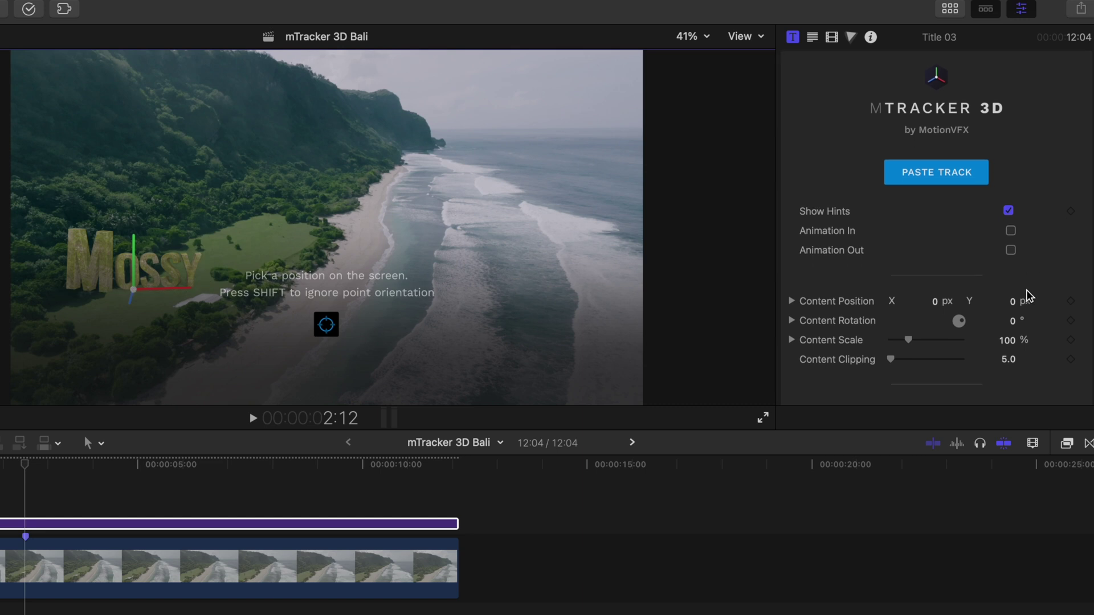
Step: Replace the title text 'Mossy' with 'Love Bali'
double_click(944, 38)
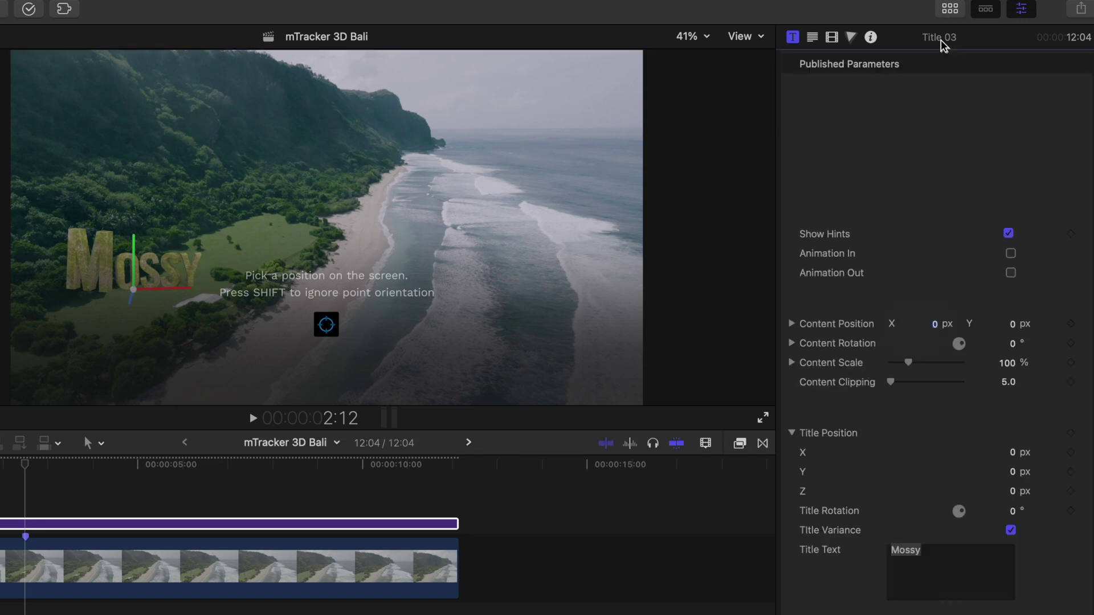
scroll(943, 43, "down", 5)
key("BackSpace")
type("Love Bali")
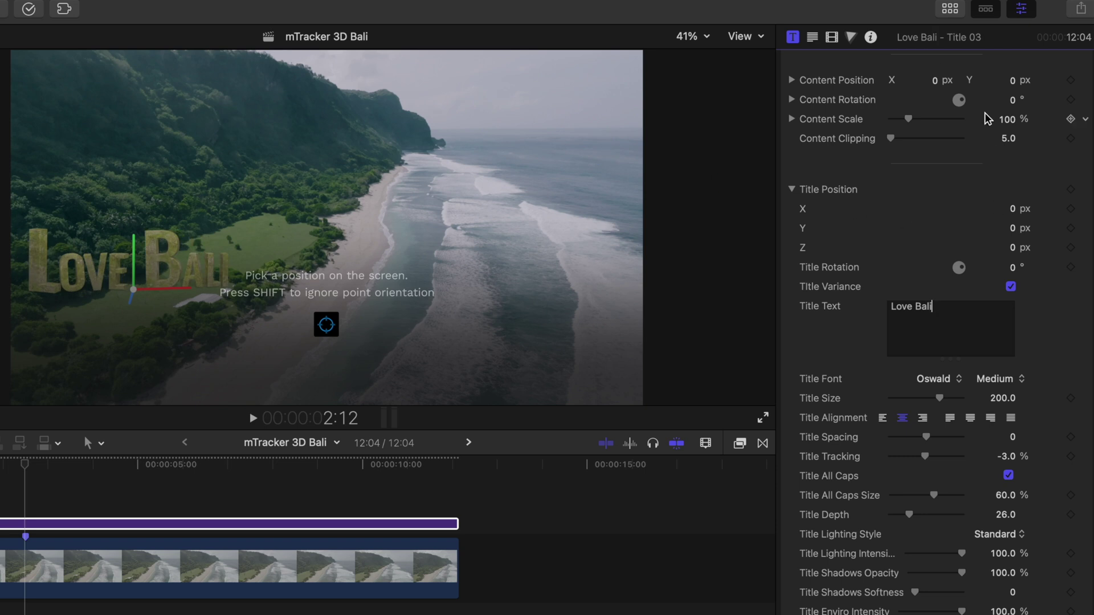
Step: Rotate the title to 45°, scale content to 245%, tilt content rotation to 8.8°, then preview
left_click_drag(1013, 268, 935, 129)
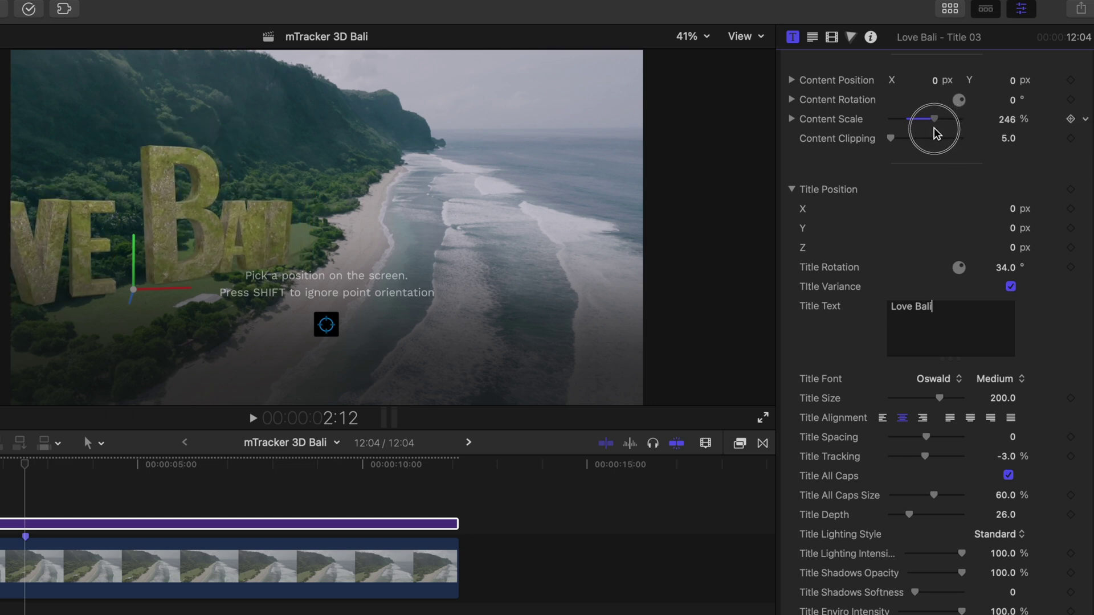
left_click_drag(1006, 268, 1006, 267)
left_click_drag(1012, 100, 1012, 91)
left_click(513, 322)
left_click(129, 225)
left_click_drag(207, 183, 221, 194)
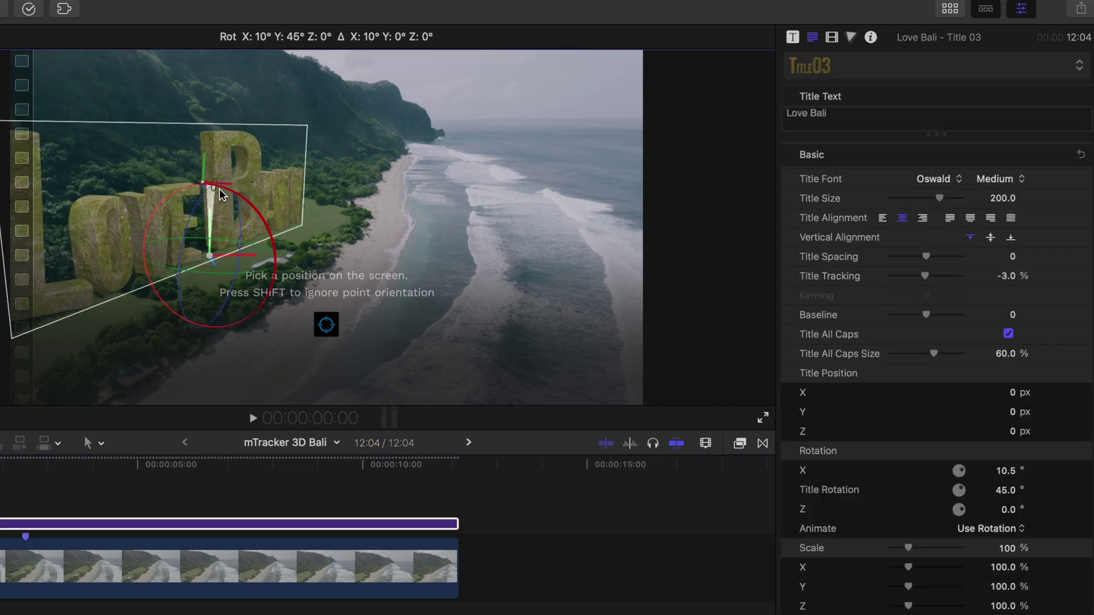
key("space")
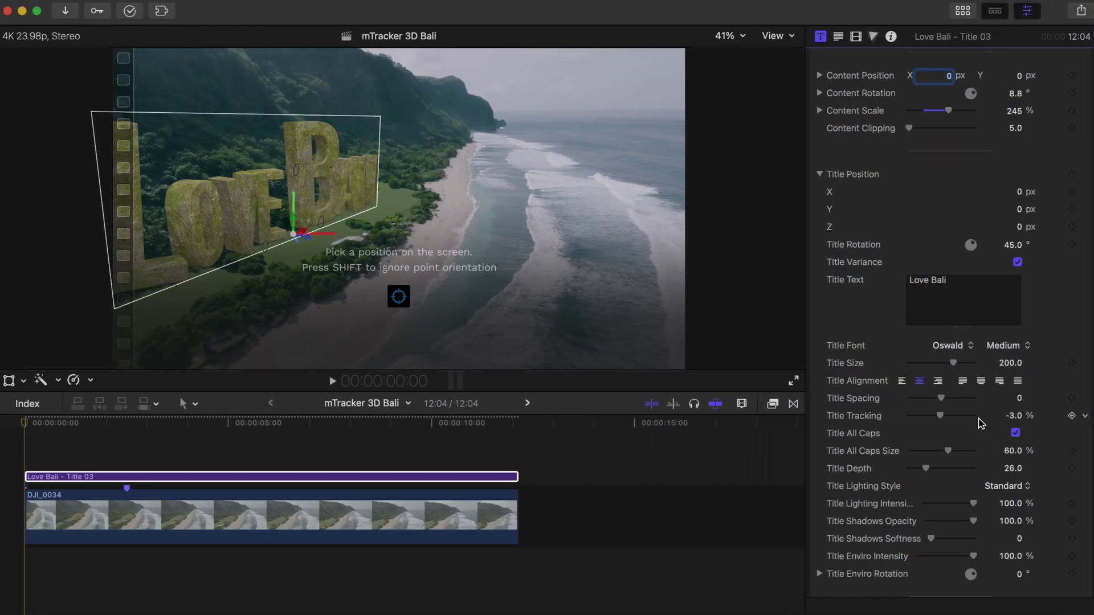
Step: Switch the Love Bali title's lighting style from Standard to Diagonal Right
scroll(980, 424, "down", 4)
scroll(981, 424, "down", 1)
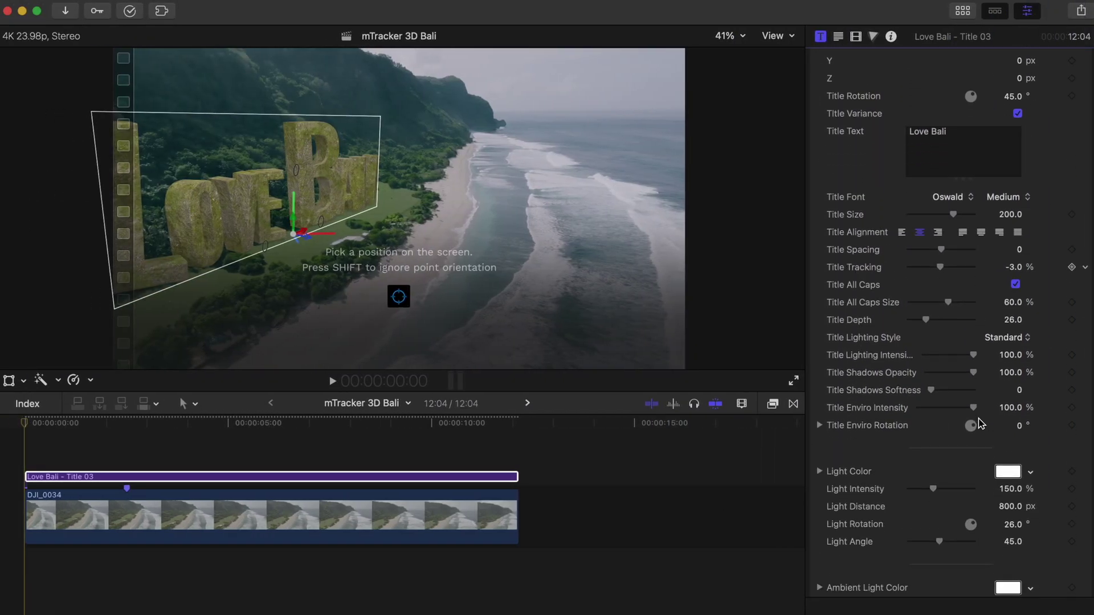
left_click(1013, 340)
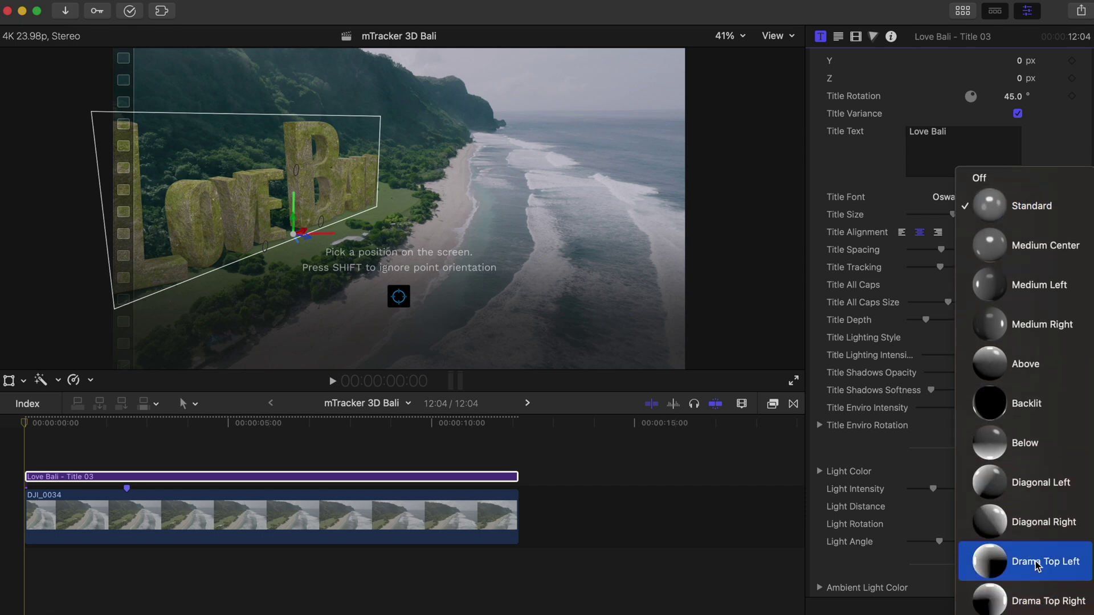
left_click(1036, 531)
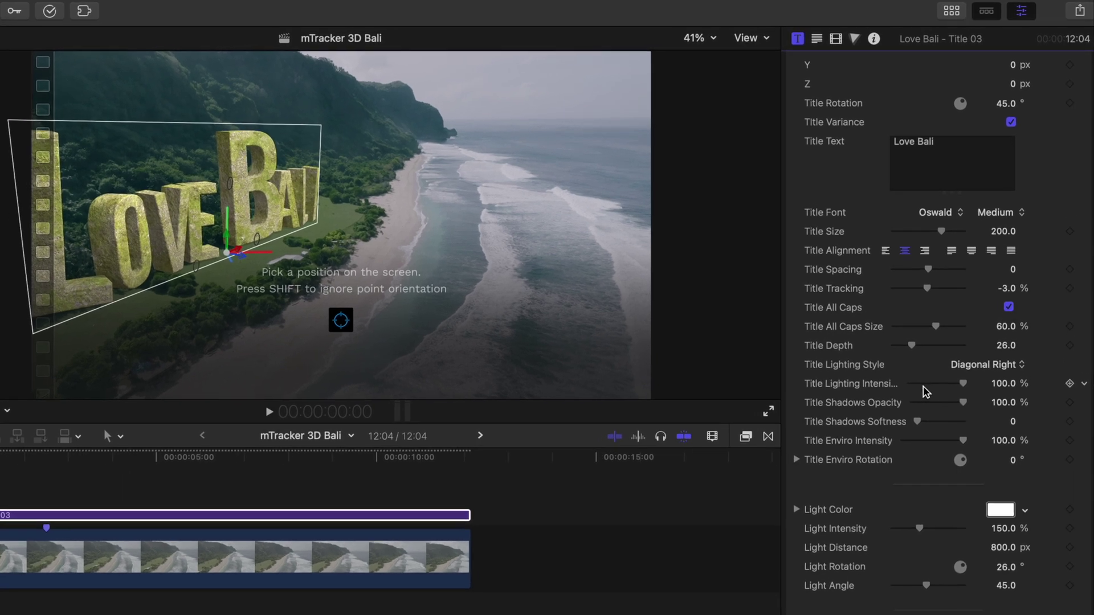
Step: Dim the title lighting intensity to about 32% and lower the environment intensity
left_click_drag(921, 391, 912, 447)
left_click_drag(1011, 466, 1012, 470)
scroll(940, 443, "down", 5)
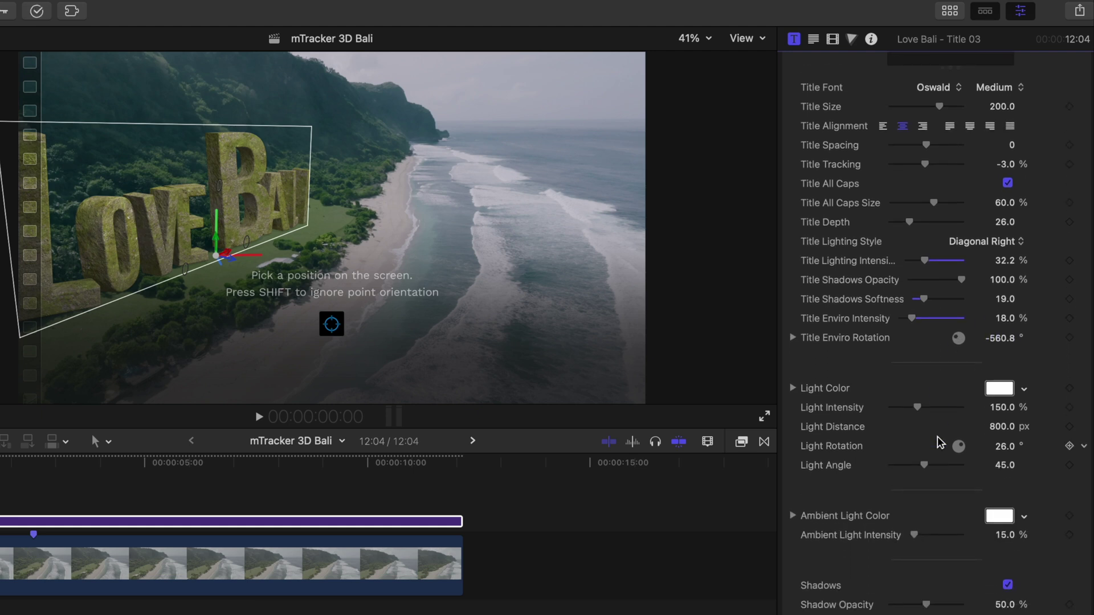
scroll(941, 442, "down", 4)
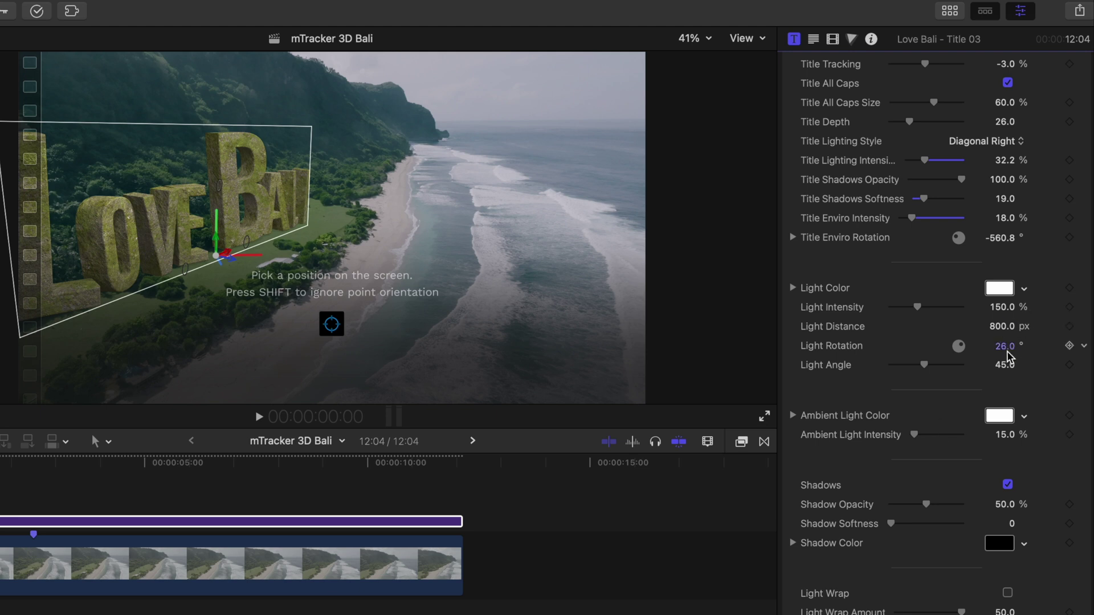
Step: Set the light rotation to -195.1° and the light angle to 61.59
left_click(1005, 347)
left_click_drag(1004, 348, 1004, 347)
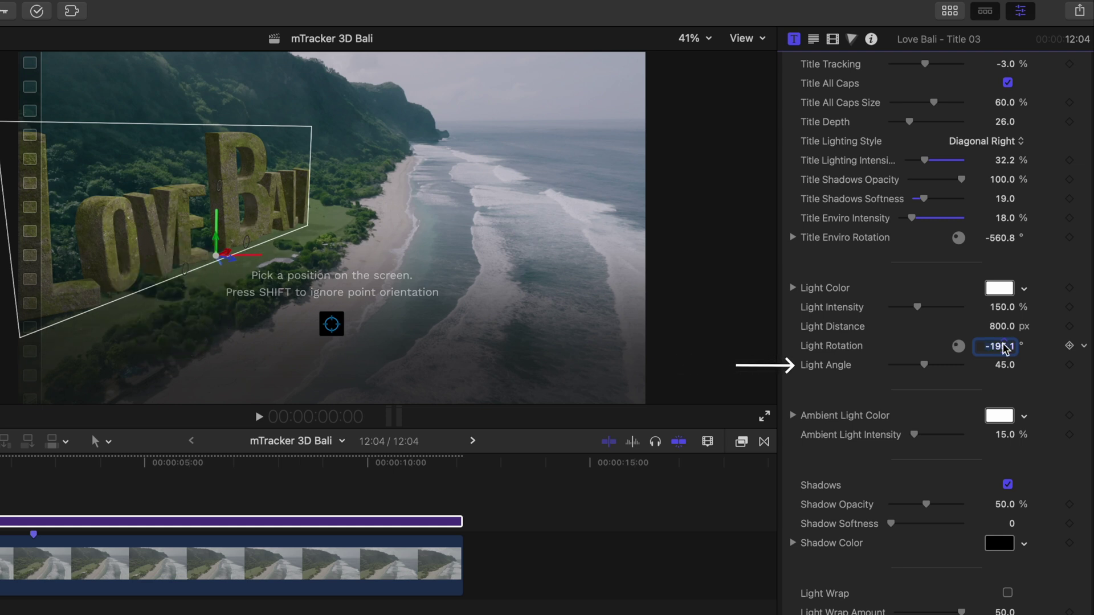
mouse_move(924, 366)
left_mouse_down()
mouse_move(901, 366)
mouse_move(938, 369)
left_mouse_up()
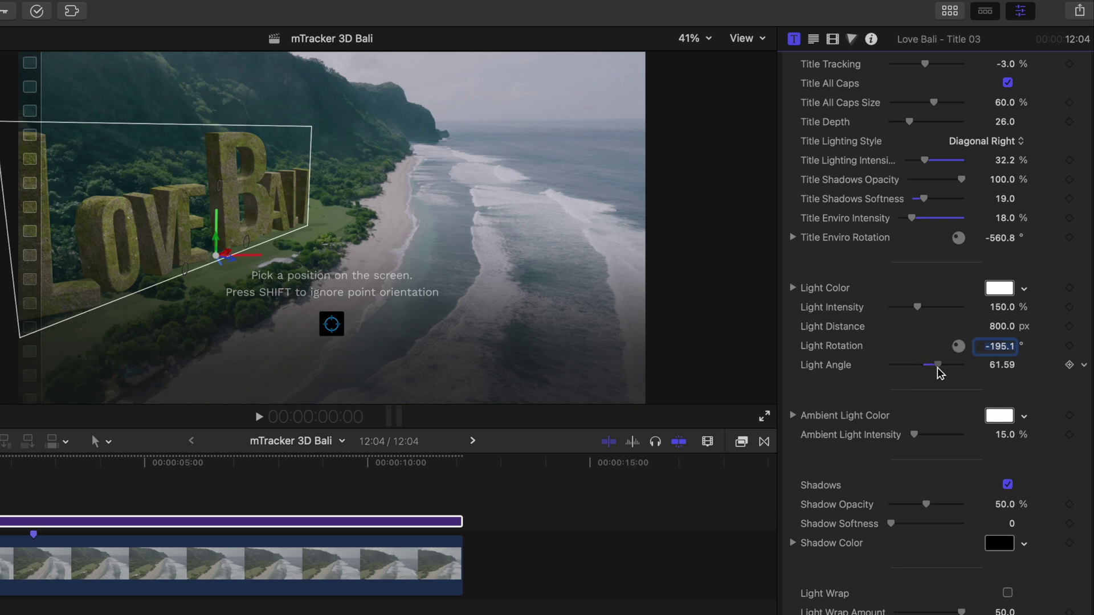
Step: Raise ambient light intensity to 24.9% and shadow opacity to 88.19%
scroll(924, 399, "down", 5)
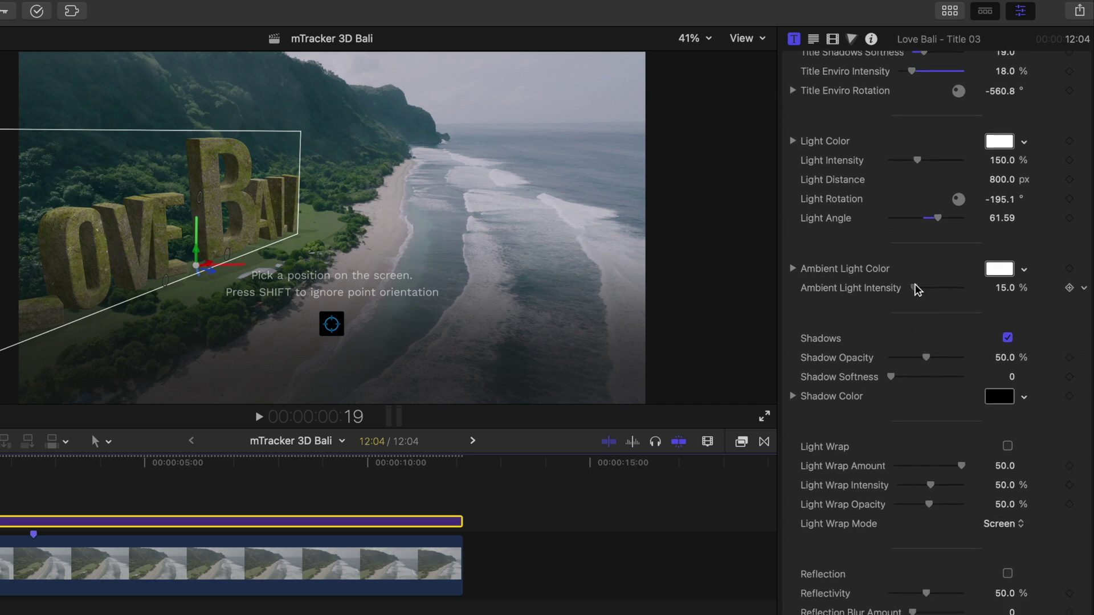
left_click_drag(915, 284, 916, 285)
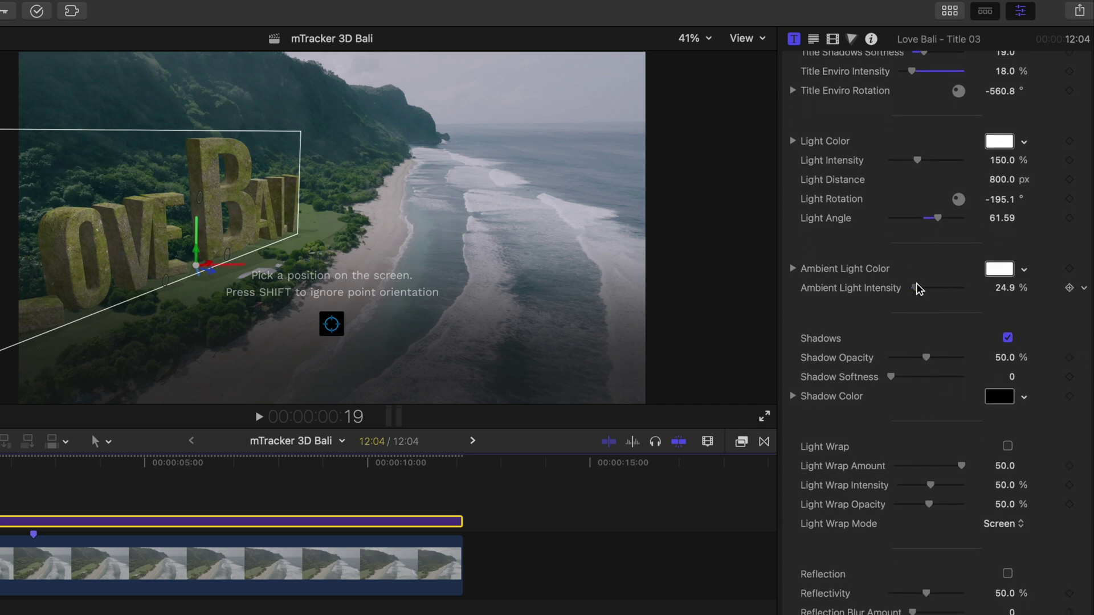
left_click_drag(947, 361, 952, 360)
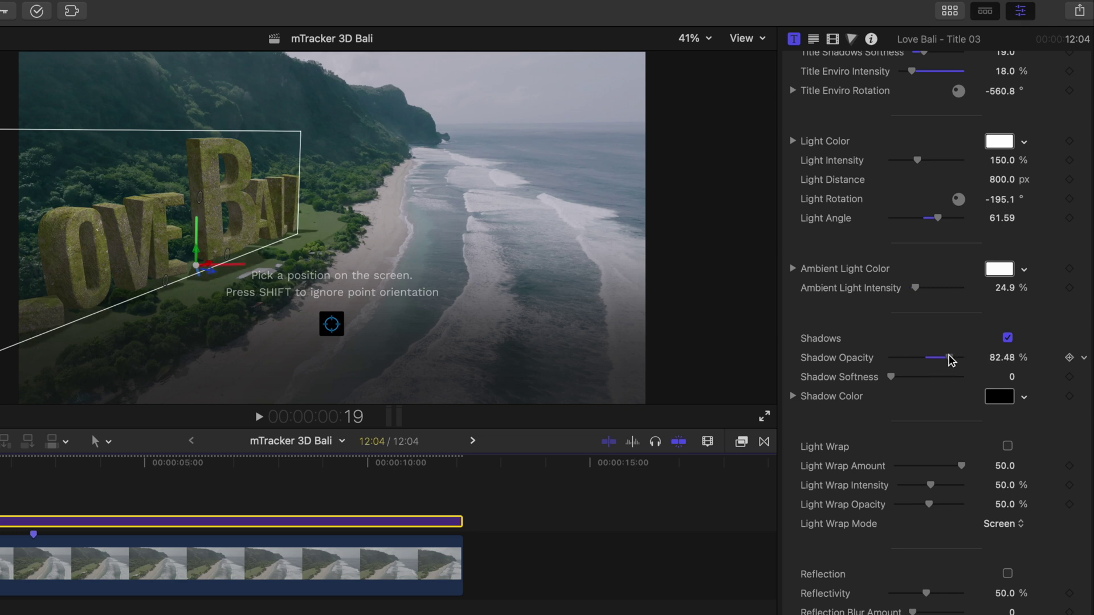
Step: Tint the title's shadows dark blue and soften them to 17
left_click(1015, 401)
left_click(1032, 505)
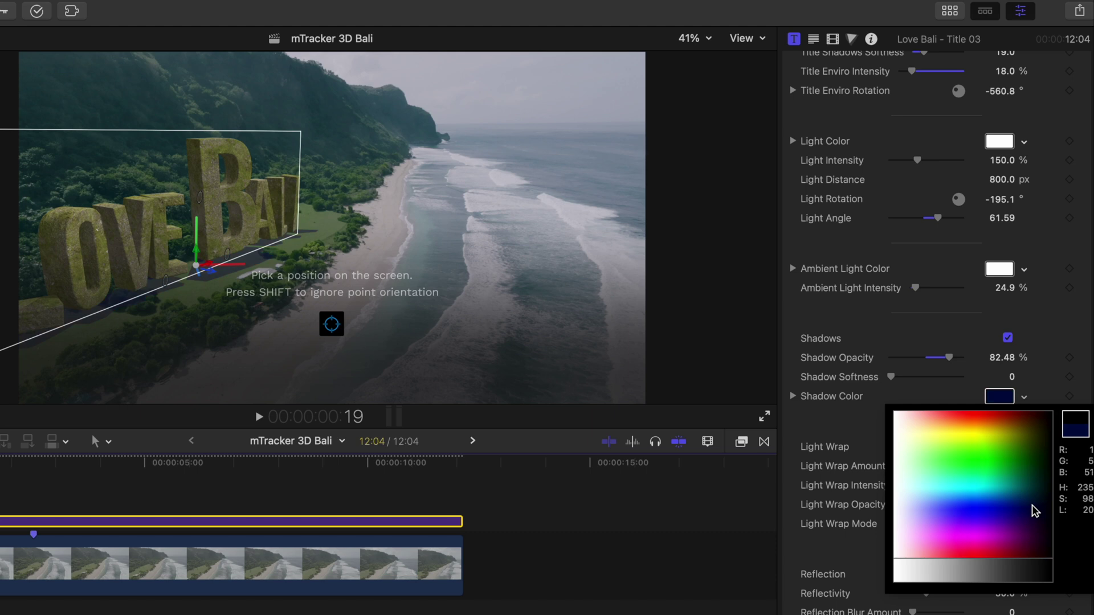
left_click(1031, 490)
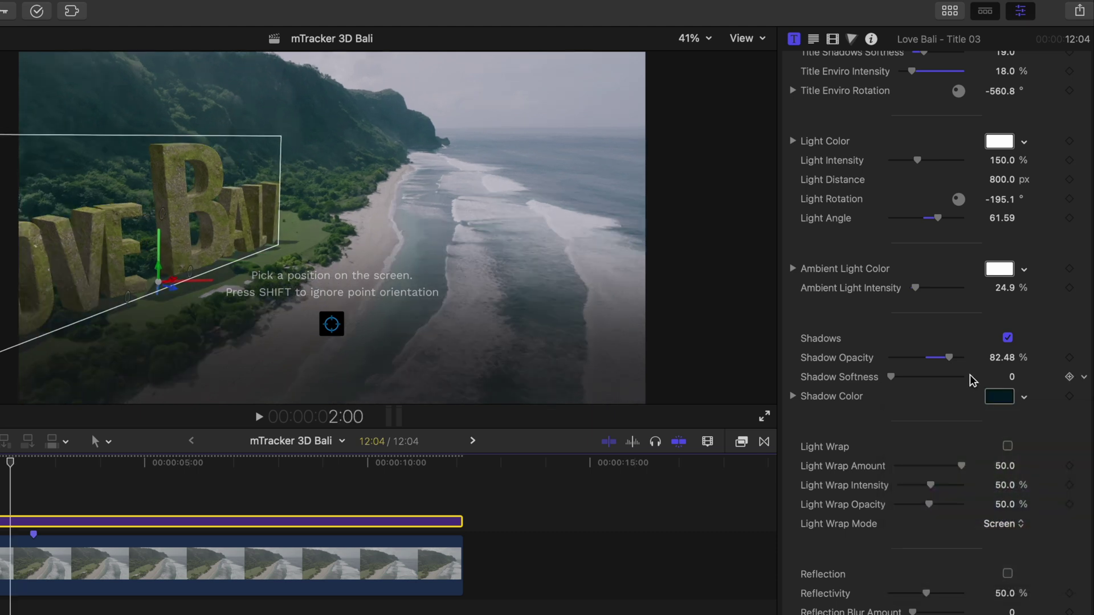
mouse_move(950, 359)
left_mouse_down()
mouse_move(959, 375)
mouse_move(933, 375)
mouse_move(950, 378)
left_mouse_up()
key("shift+Left")
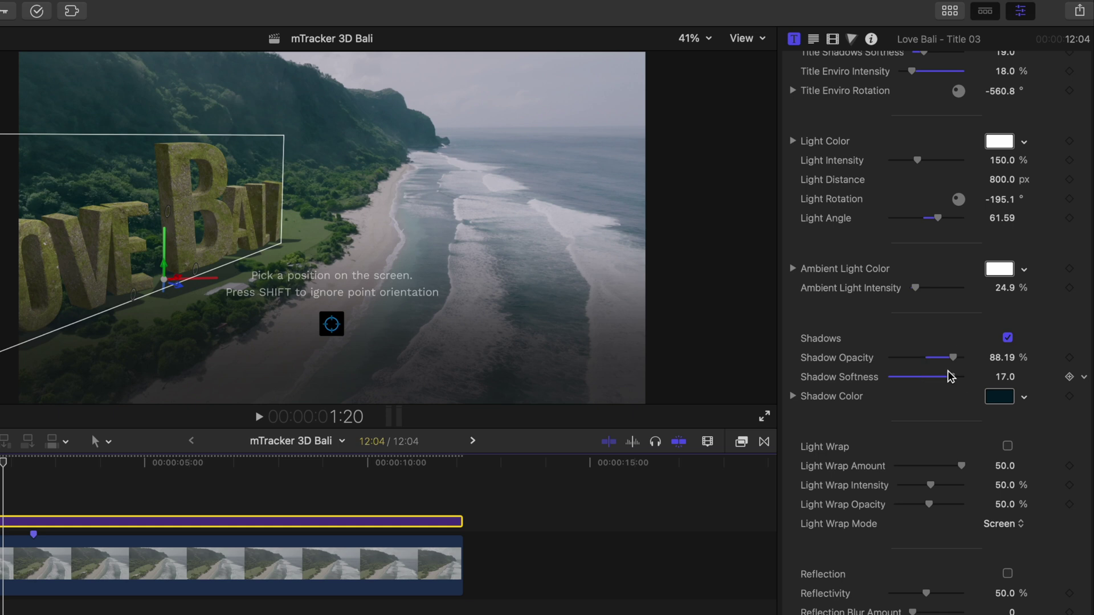
Step: Turn on monochrome Noise at 0.08 and Gaussian Blur for the Love Bali title
scroll(989, 347, "down", 5)
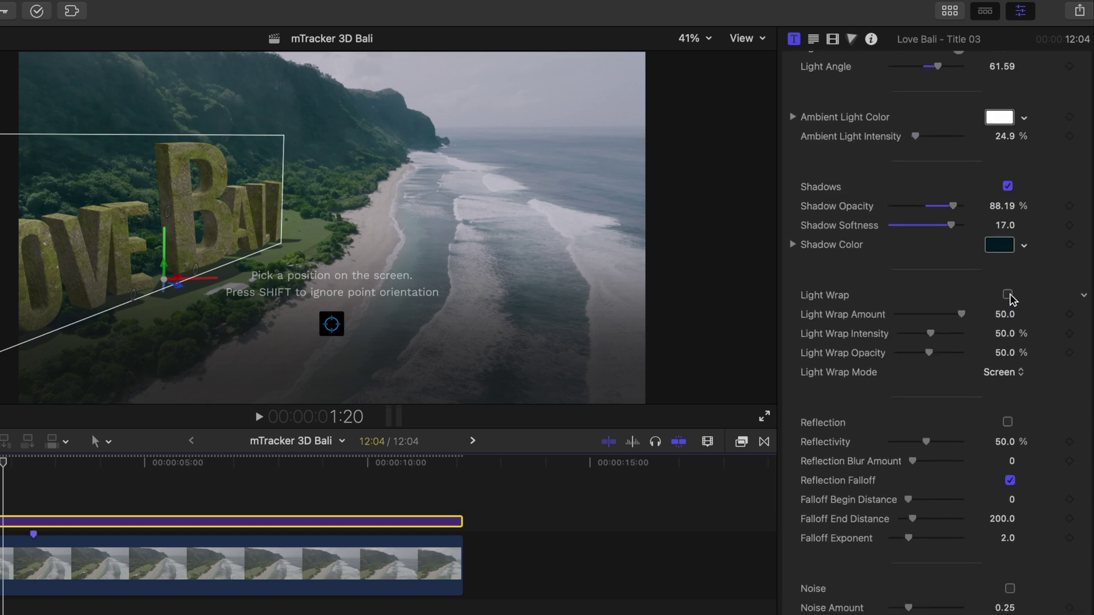
scroll(914, 397, "down", 1)
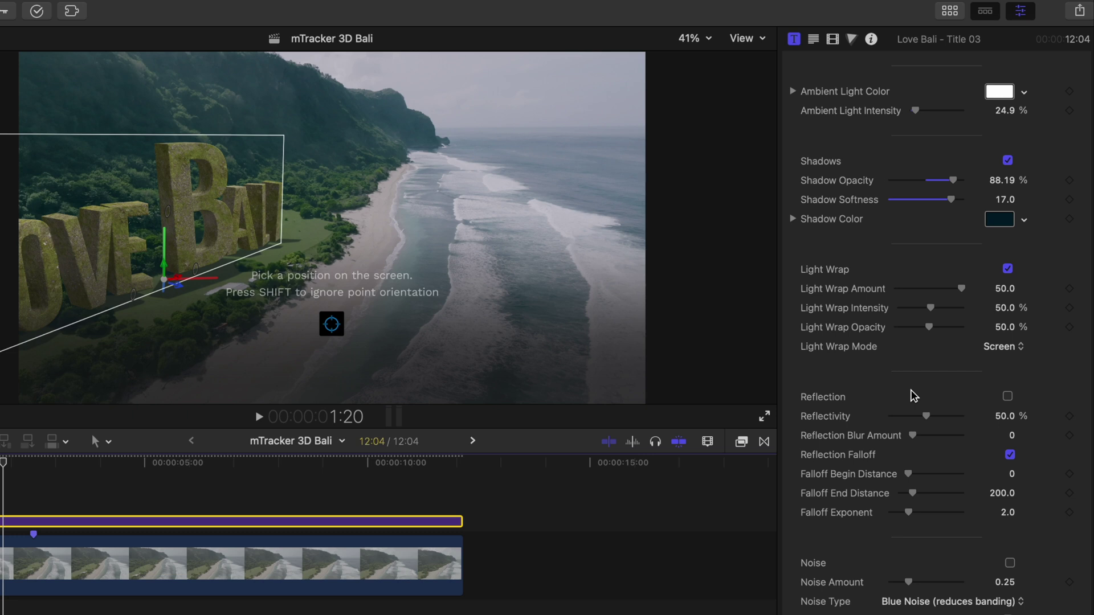
scroll(914, 396, "down", 12)
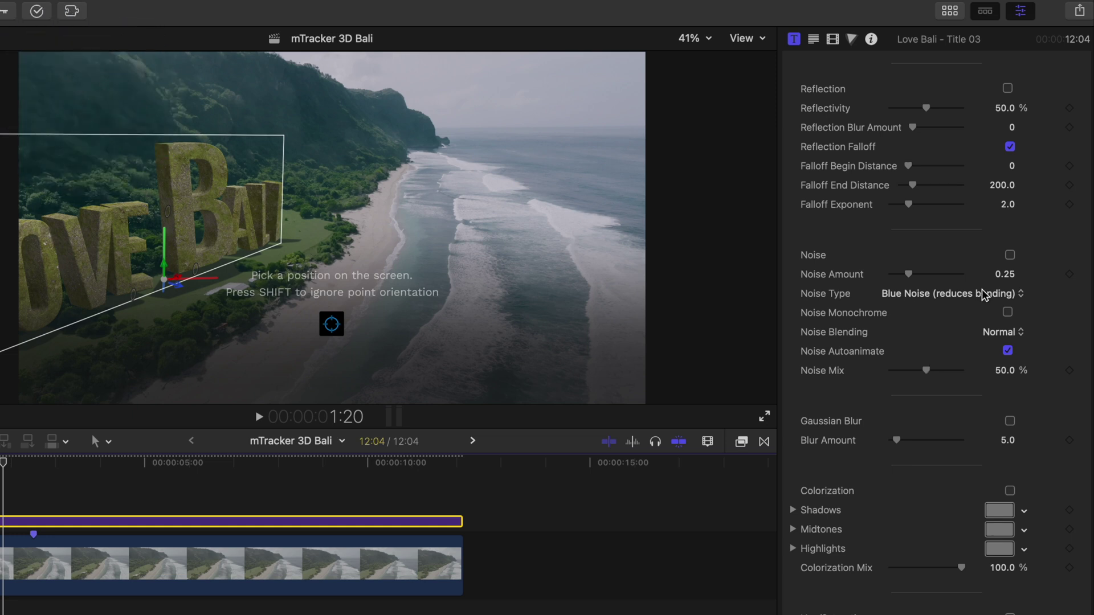
left_click(1010, 255)
left_click_drag(914, 274, 896, 275)
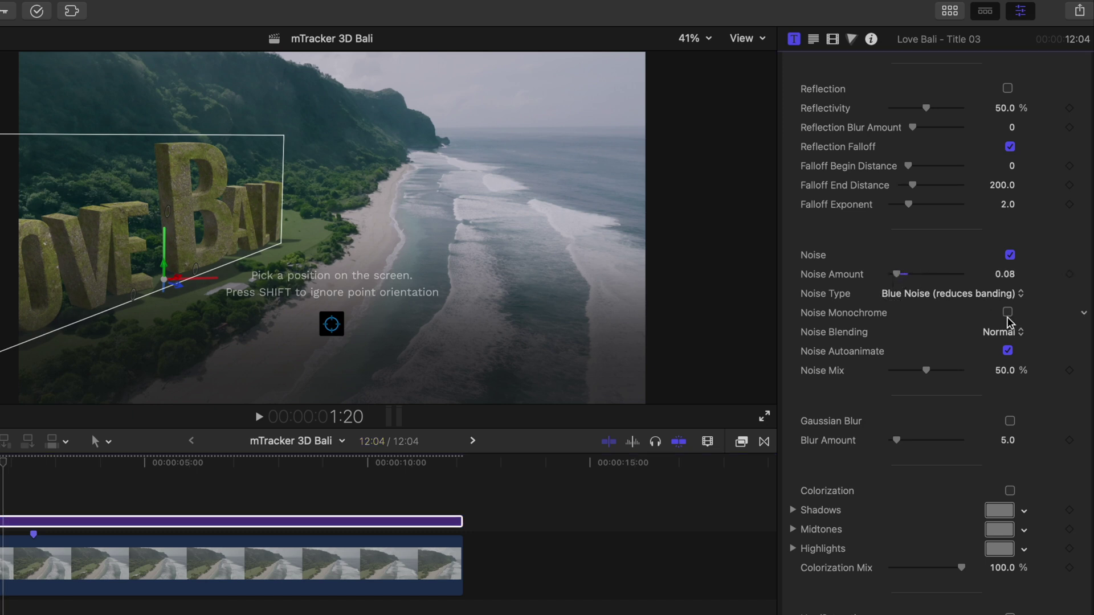
scroll(978, 389, "down", 2)
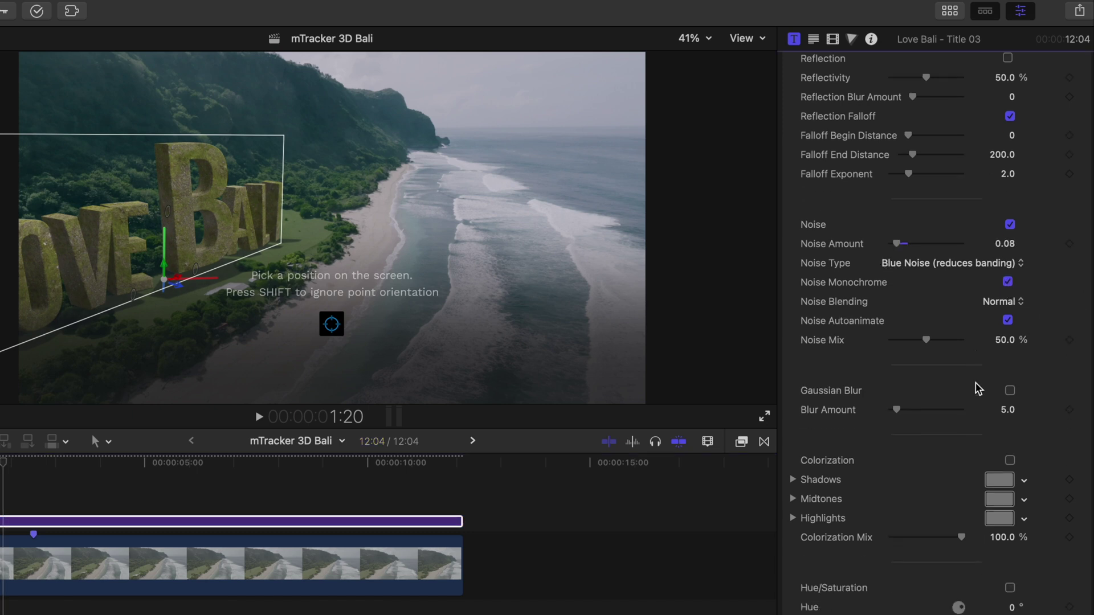
left_click(1011, 391)
Step: Enable Colorization on the Love Bali title and tint its shadows grey-green
left_click(1011, 460)
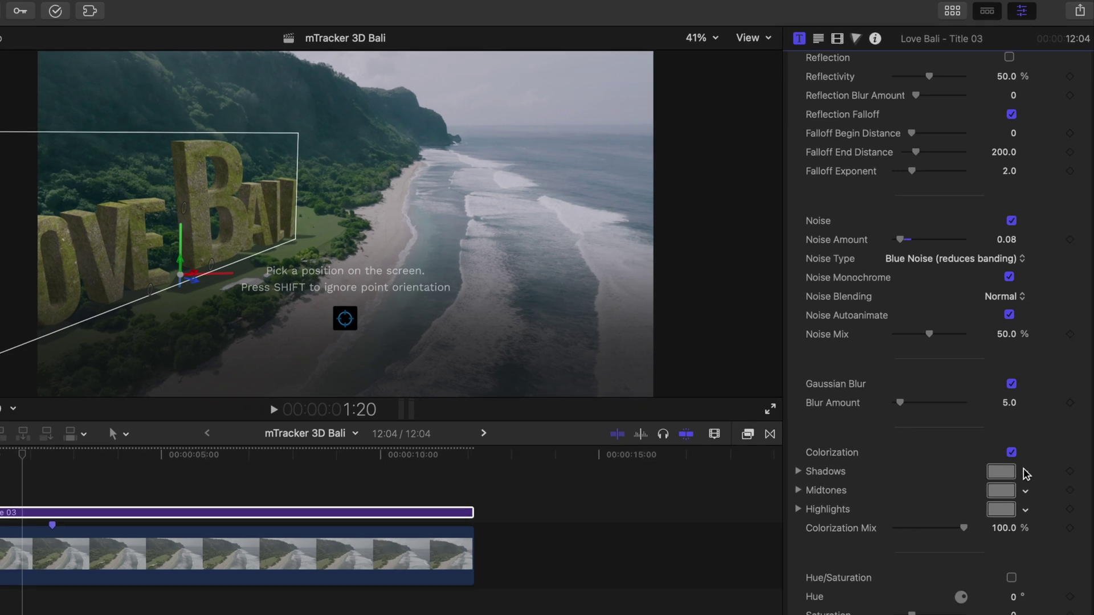
left_click(1031, 441)
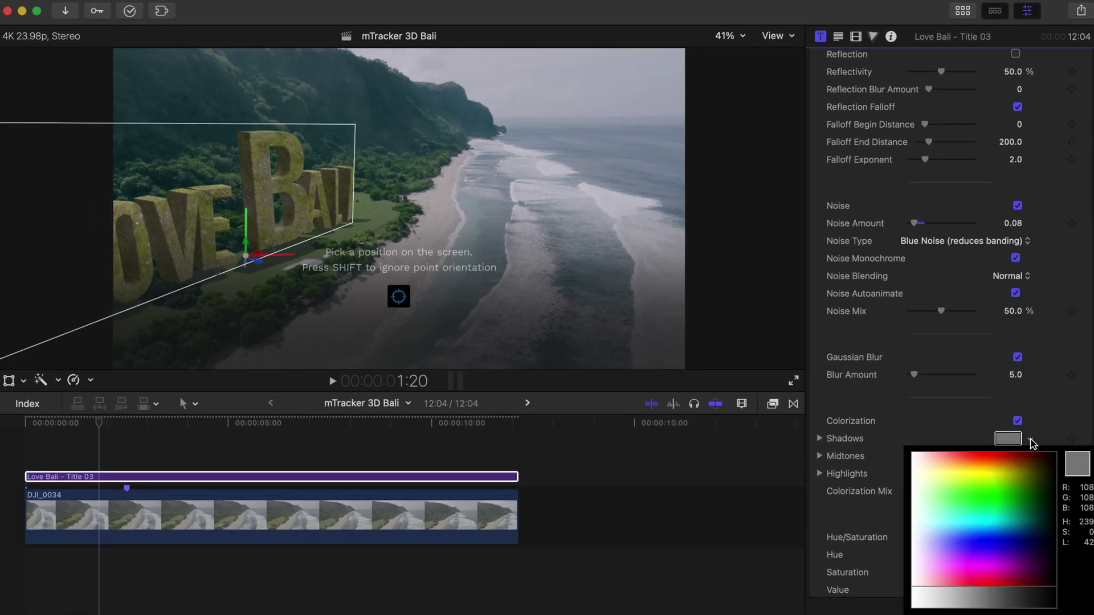
left_click(1008, 438)
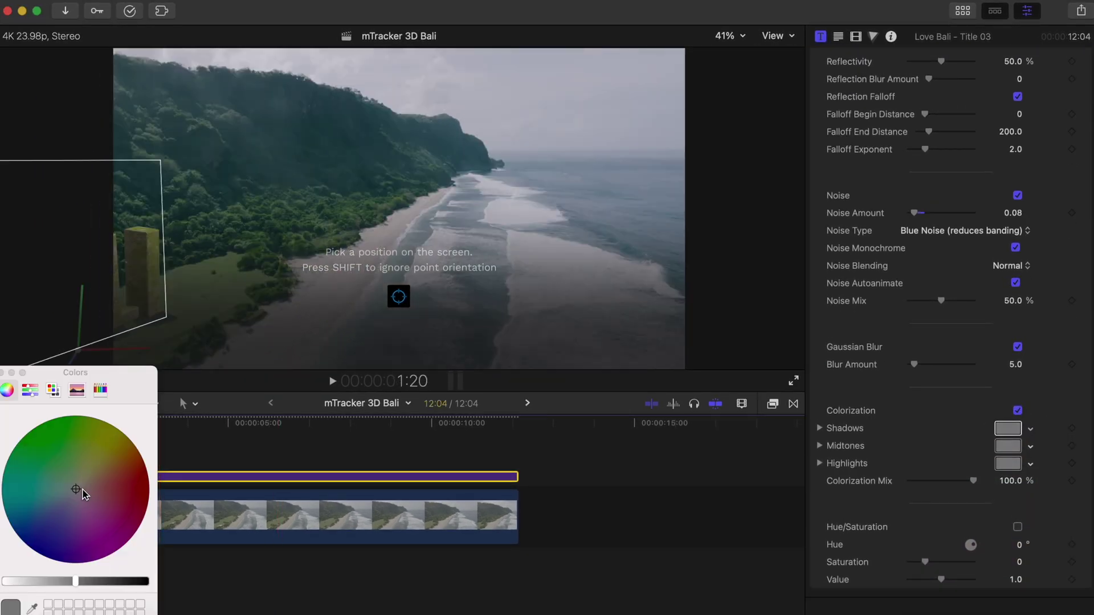
left_click_drag(81, 489, 64, 490)
left_click_drag(94, 585, 89, 586)
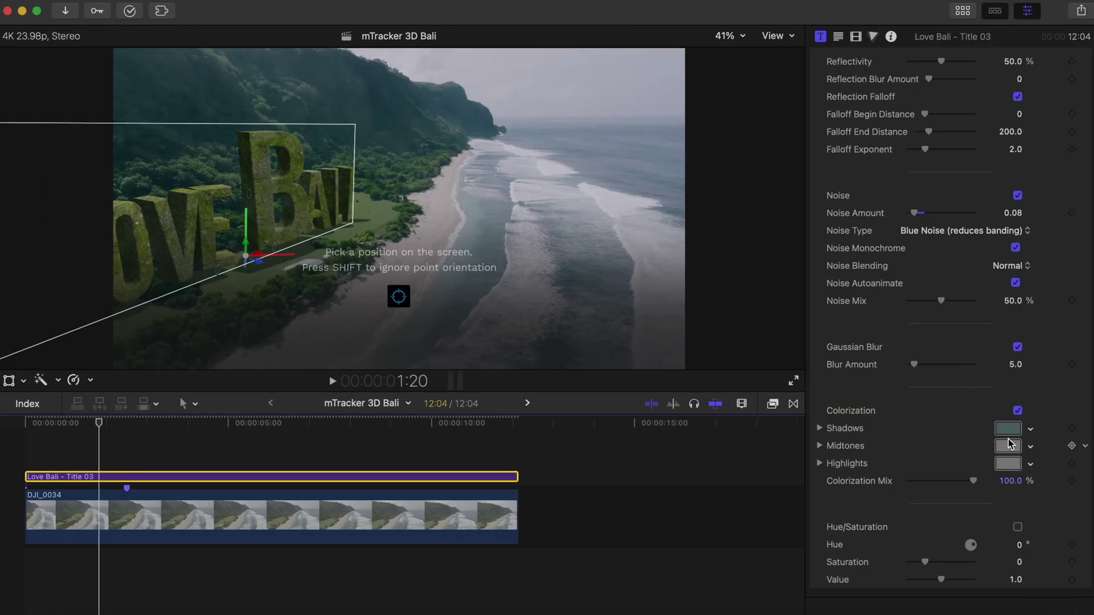
Step: Tint the midtones teal and the highlights dusty pink, then close the Colors window
left_click(1008, 445)
left_click_drag(77, 509, 49, 503)
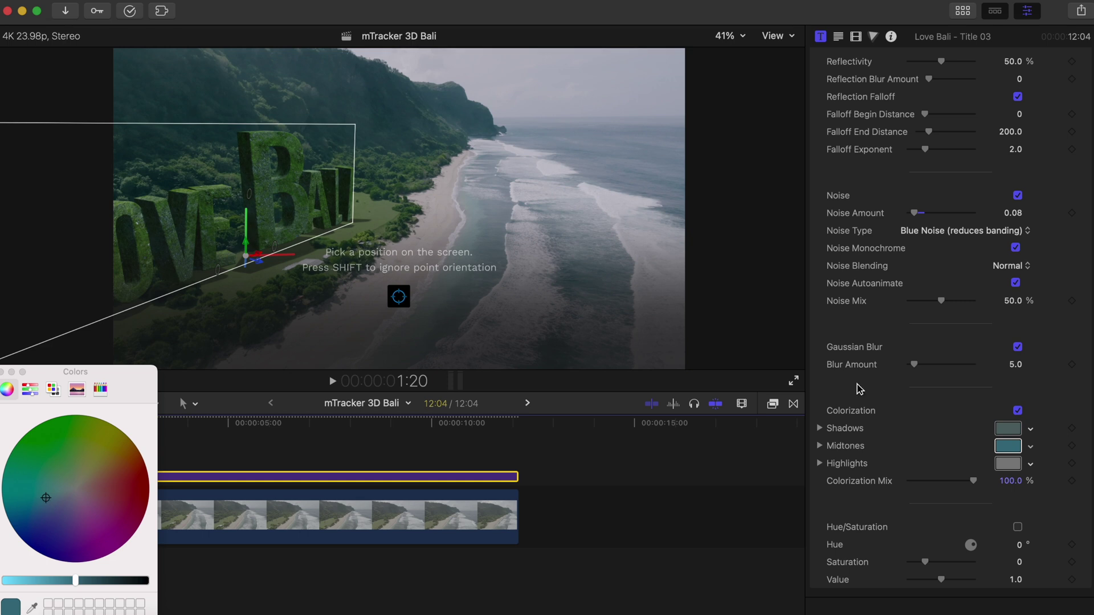
left_click(1011, 466)
left_click_drag(73, 488, 95, 496)
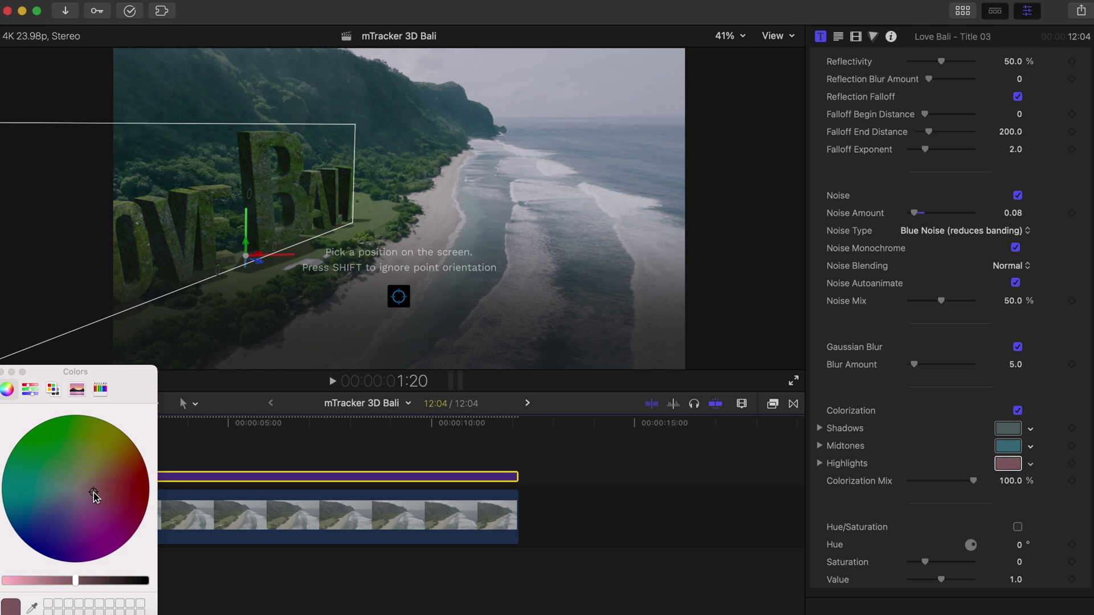
key("super+w")
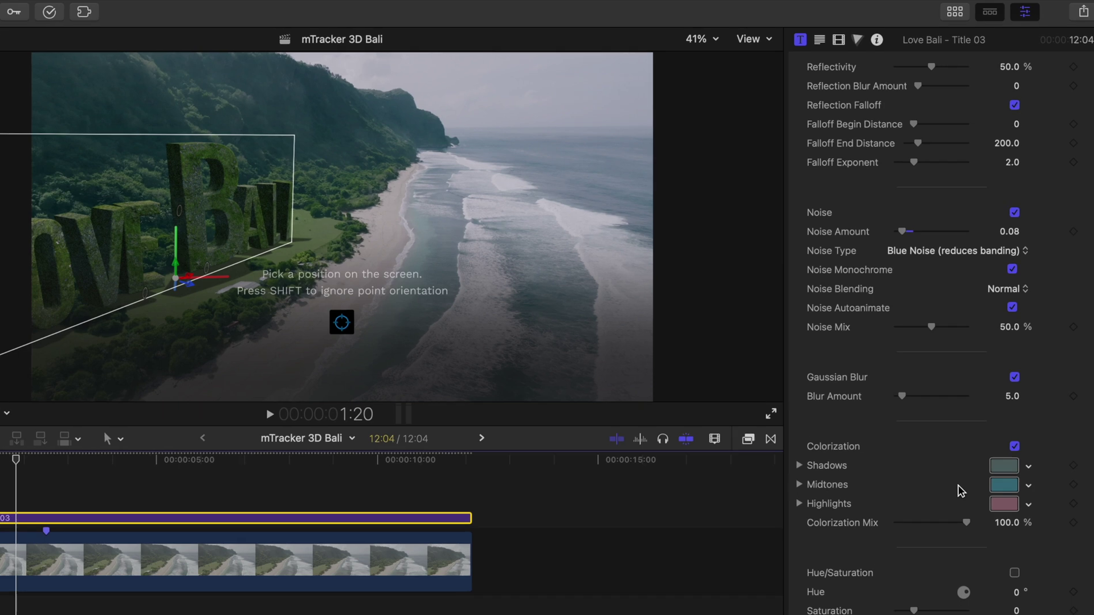
Step: Set Colorization Mix to 100%, try a hue shift, and lower the title's saturation to -0.12
mouse_move(964, 532)
left_mouse_down()
mouse_move(921, 537)
mouse_move(969, 534)
left_mouse_up()
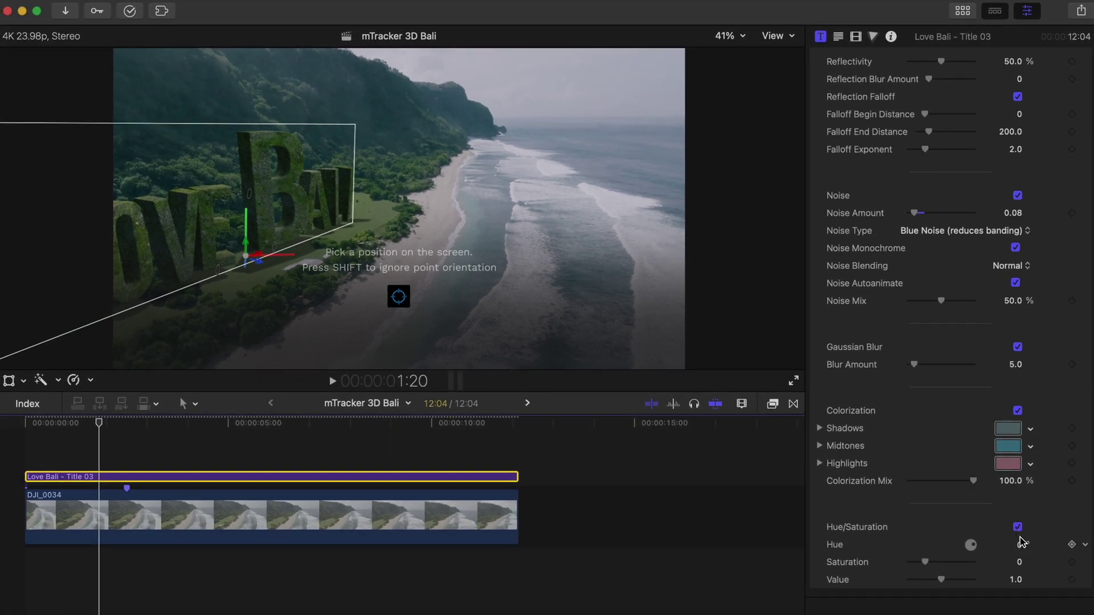
left_click_drag(1020, 550, 1021, 533)
mouse_move(924, 562)
left_mouse_down()
mouse_move(912, 562)
mouse_move(922, 565)
left_mouse_up()
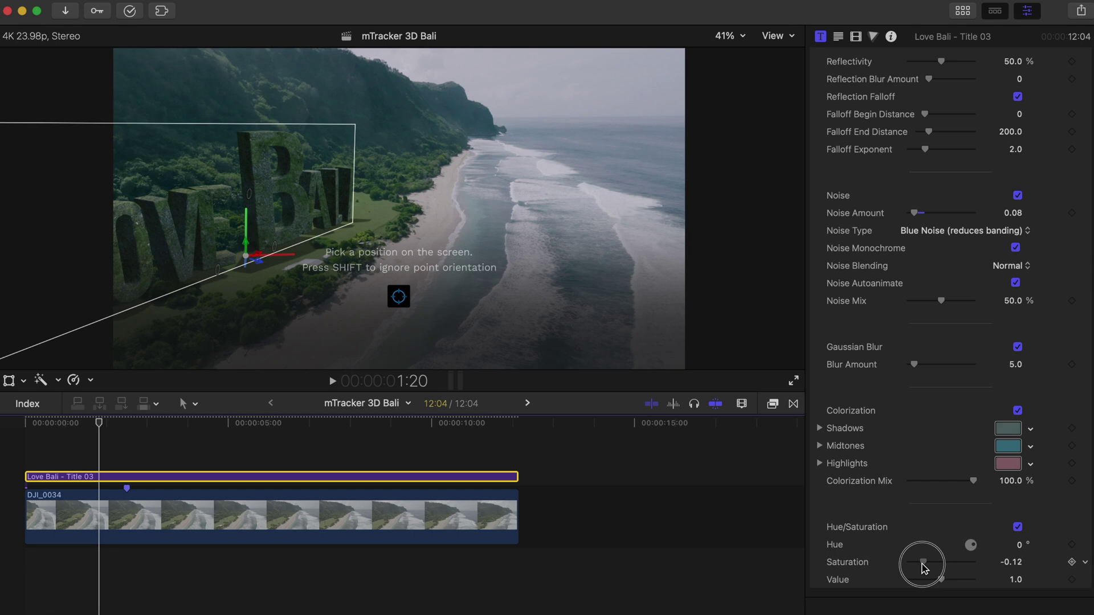